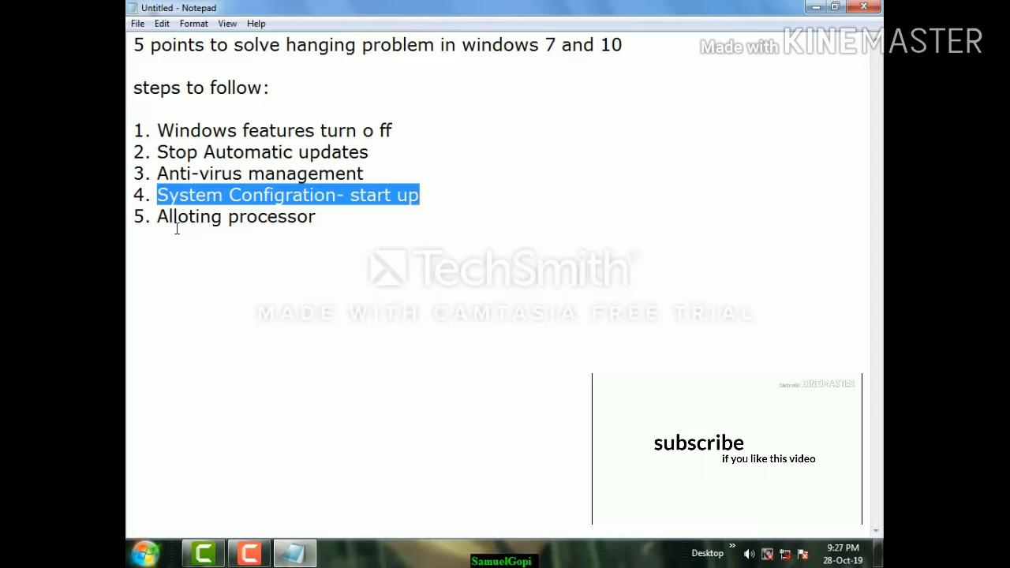
left_click_drag(158, 217, 322, 240)
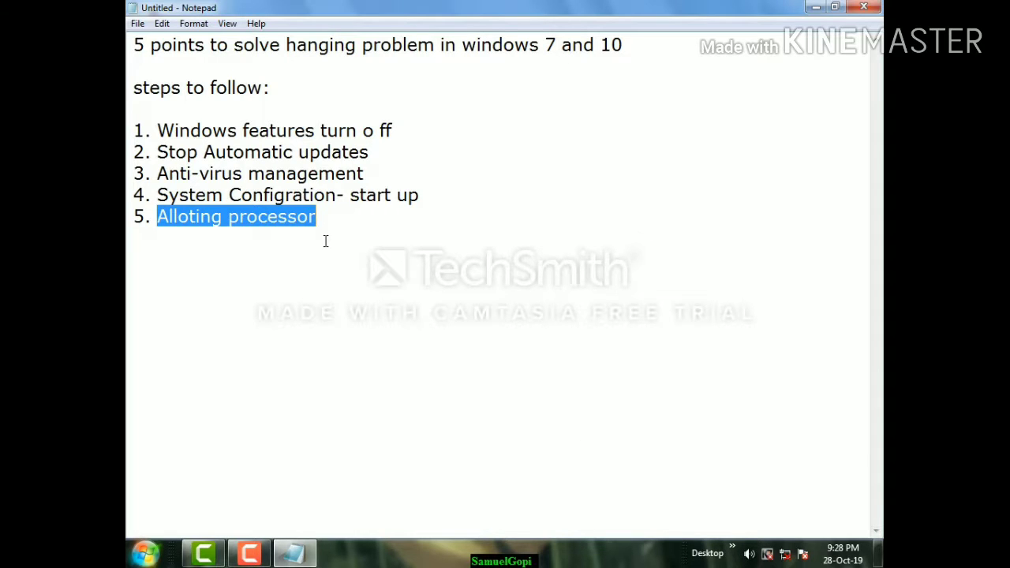
left_click(378, 262)
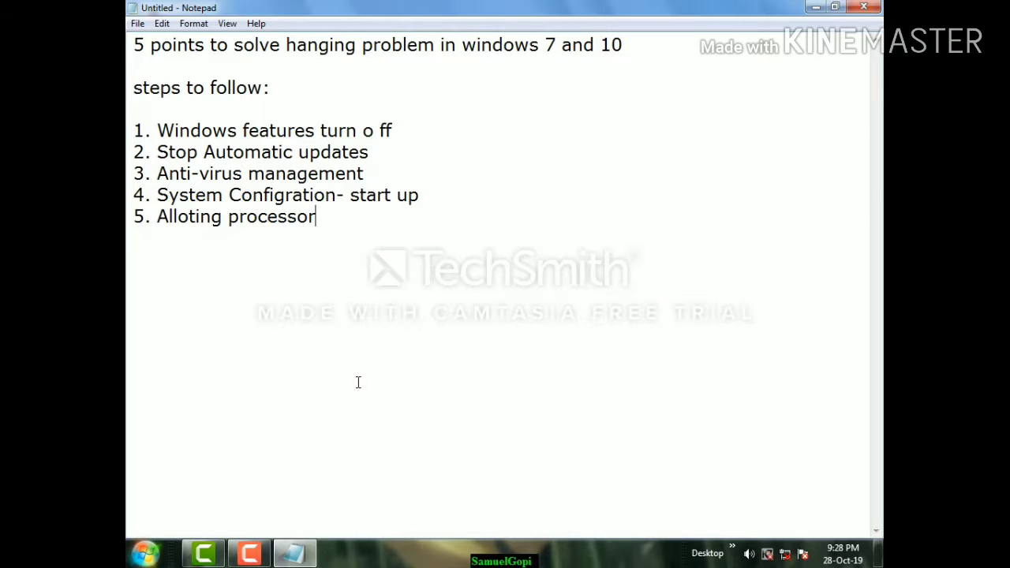
Step: Open Control Panel, set its view to Category, and go to the list of installed programs
left_click(147, 554)
left_click(397, 359)
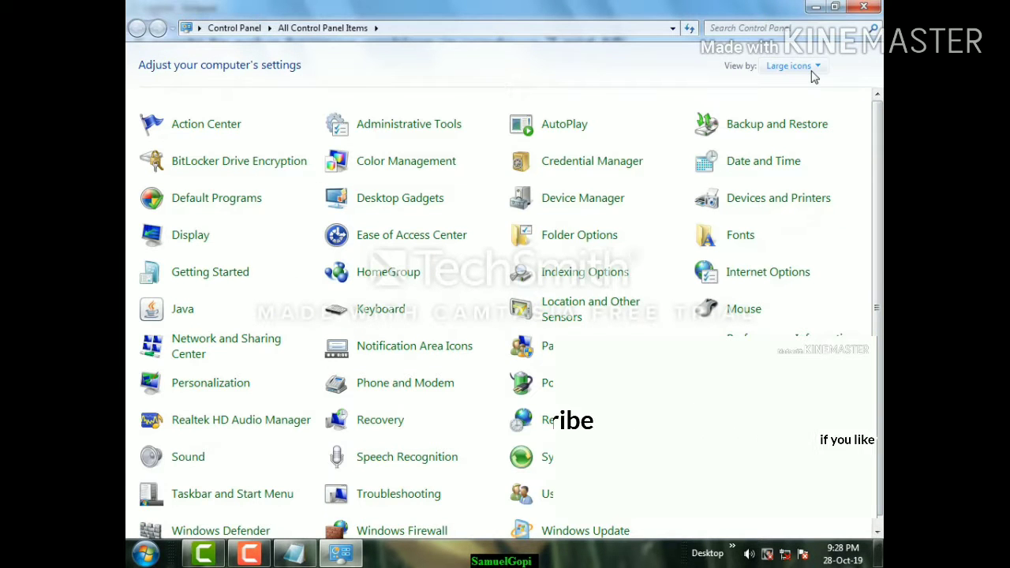
left_click(789, 66)
left_click(815, 81)
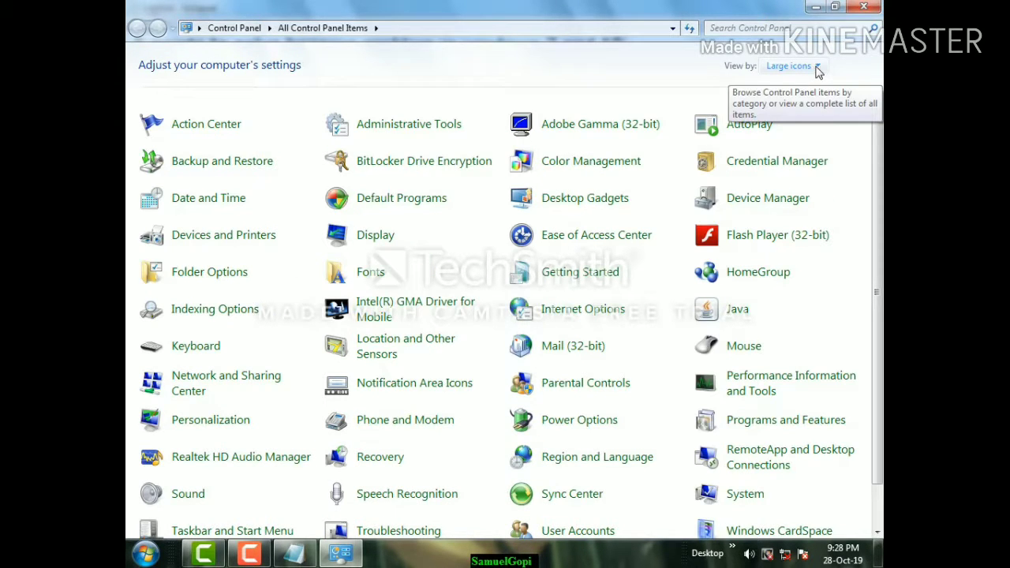
left_click(817, 68)
left_click(801, 85)
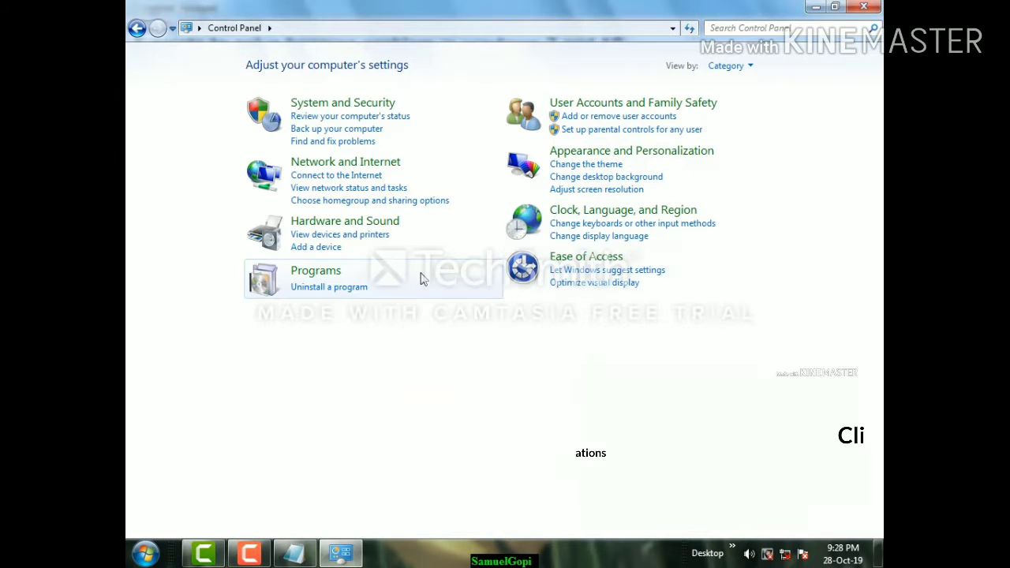
left_click(334, 288)
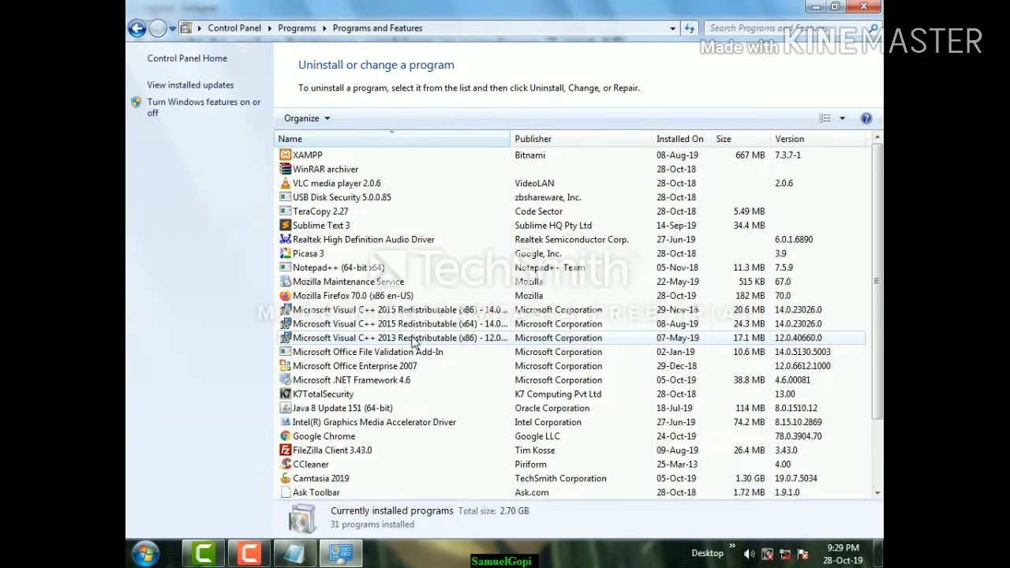
Step: Review the features in the Windows Features dialog, accept the current selection, and close Control Panel
left_click(198, 108)
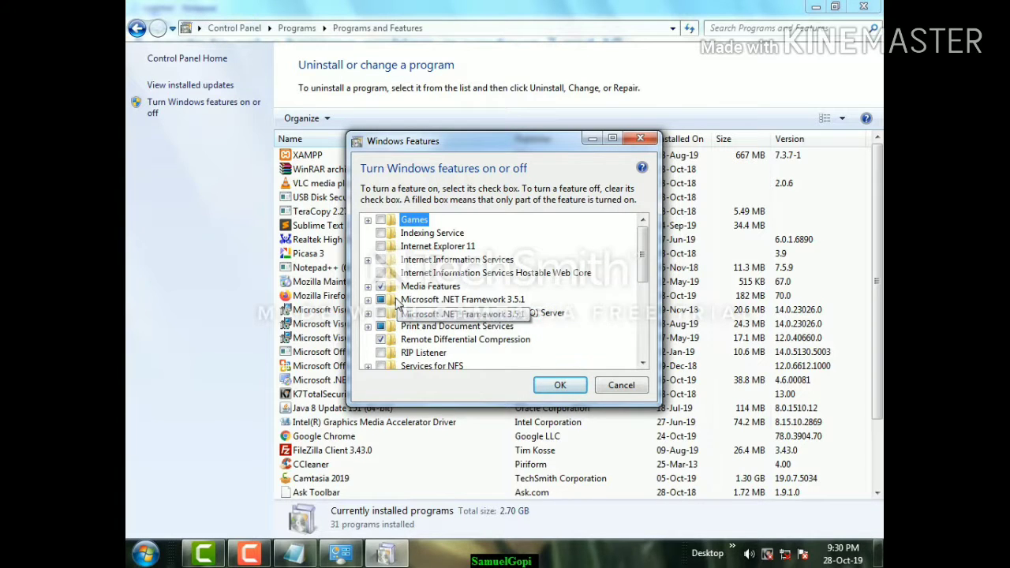
scroll(423, 304, "down", 1)
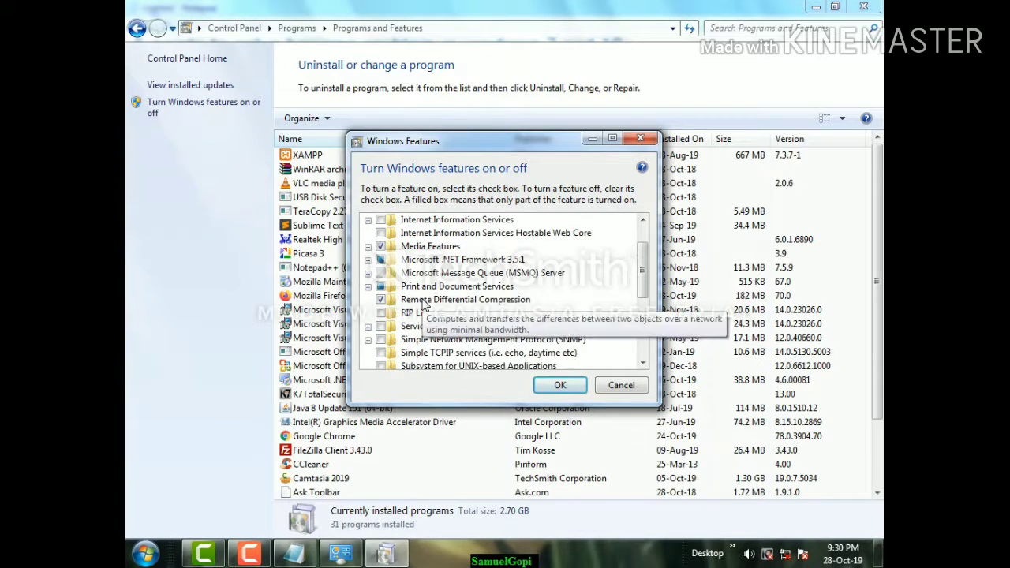
scroll(424, 304, "down", 1)
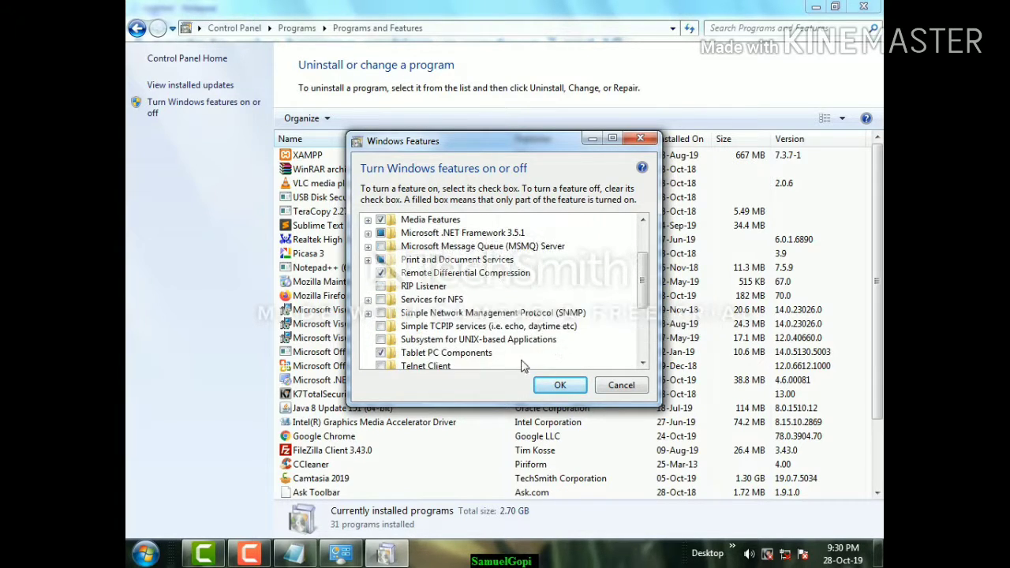
left_click(559, 387)
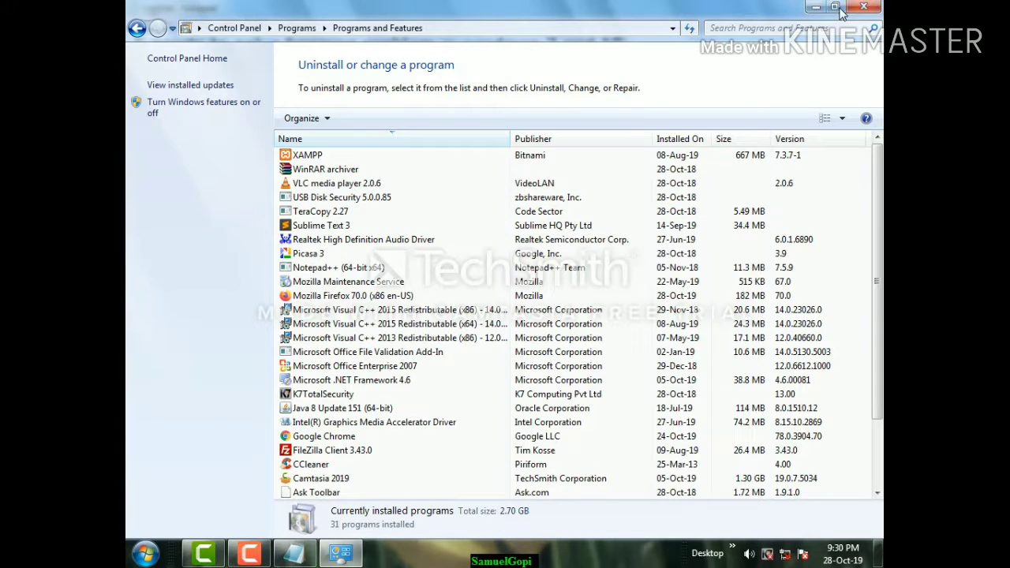
left_click(864, 6)
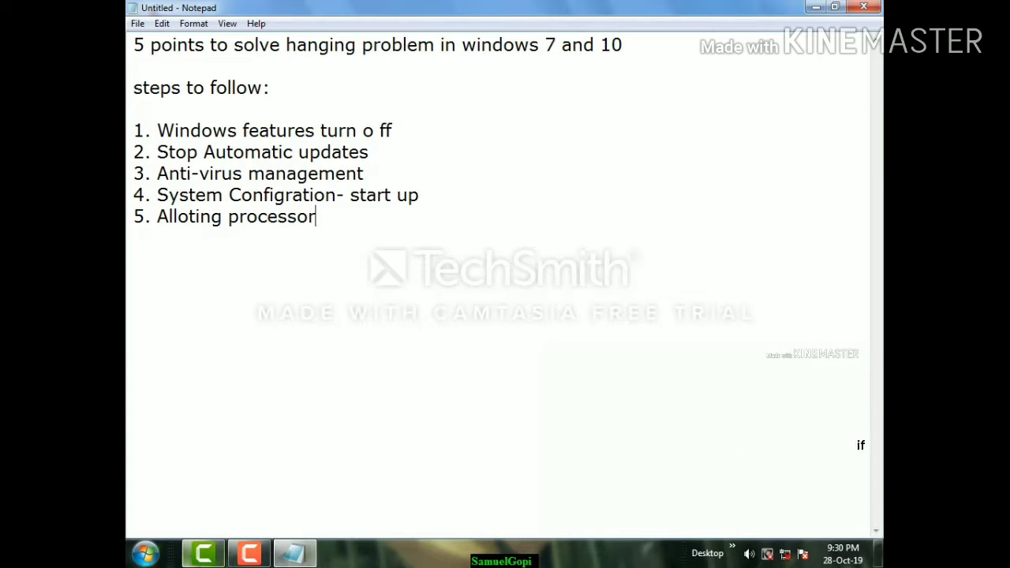
Step: Open Control Panel, show its items as large icons, and reach Windows Update through Action Center
left_click(144, 556)
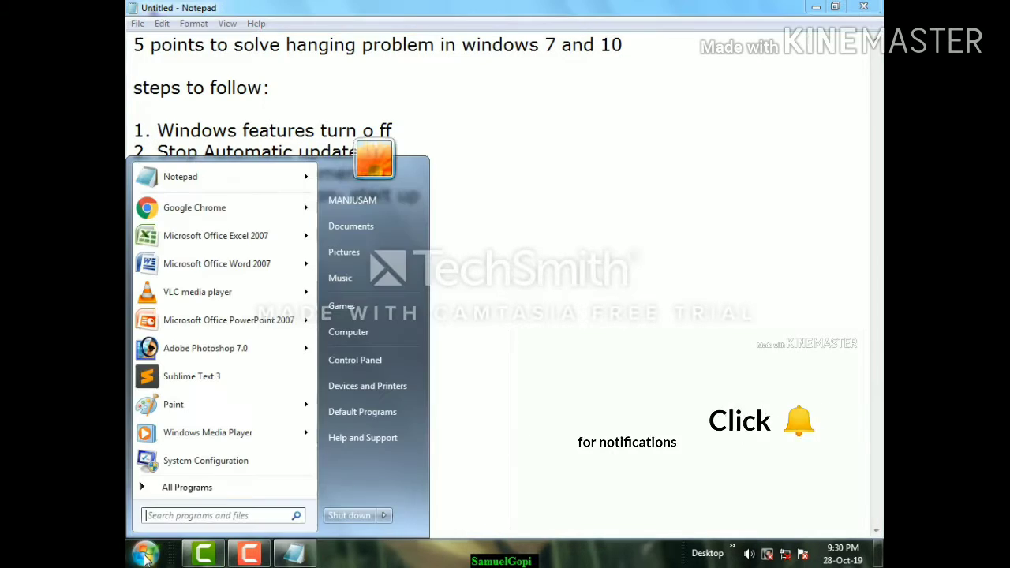
left_click(355, 360)
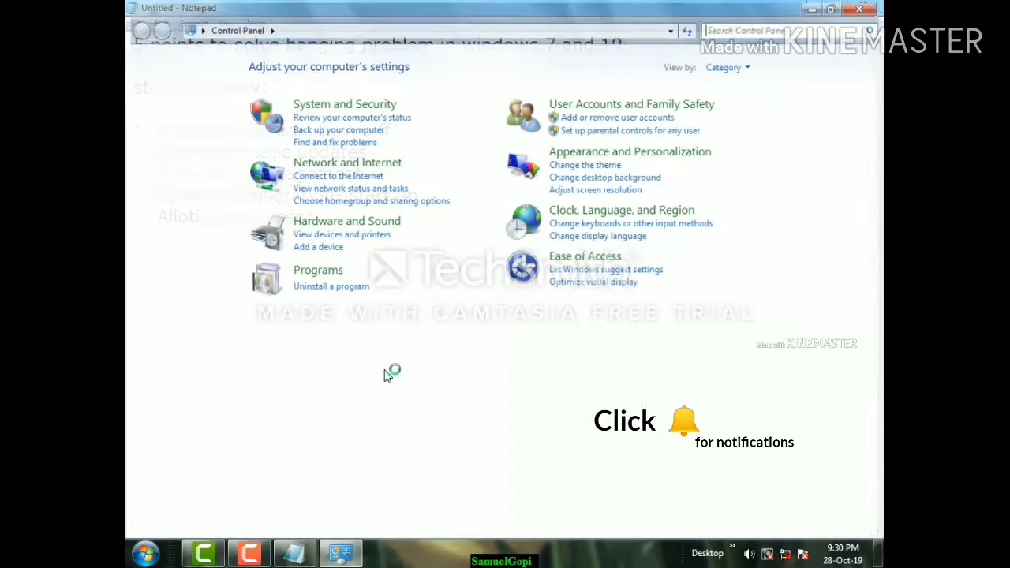
left_click(729, 68)
left_click(745, 109)
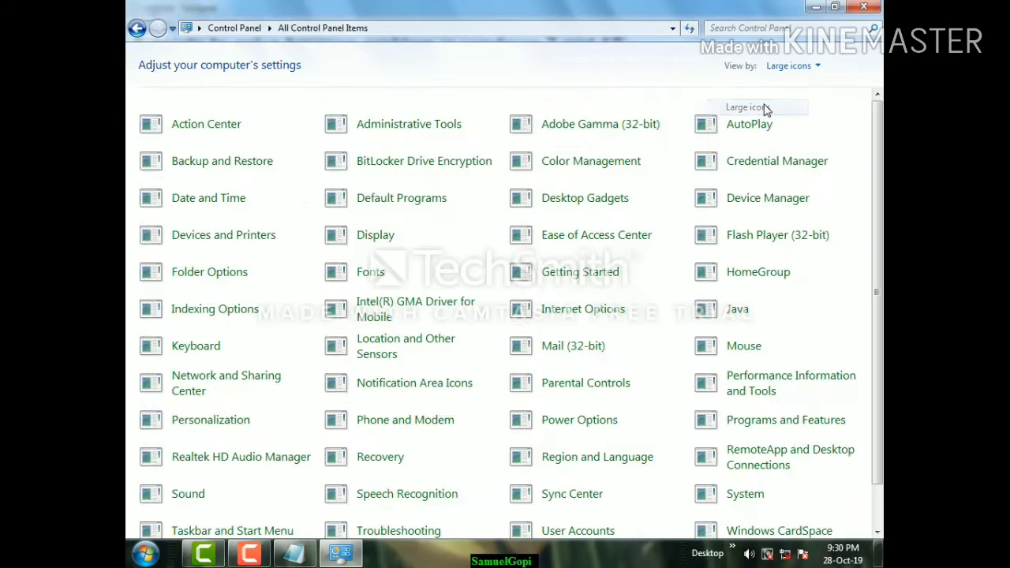
left_click(196, 126)
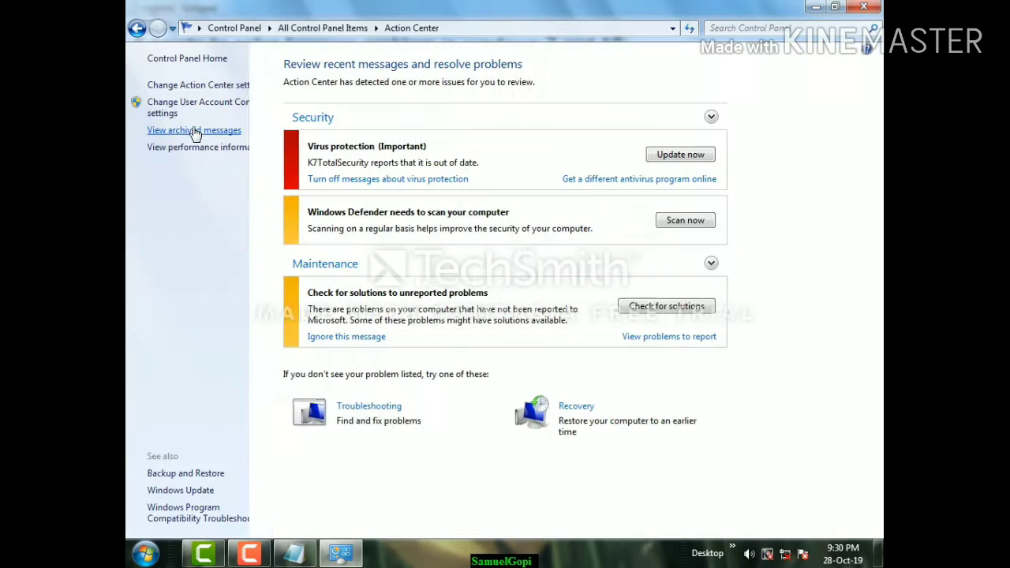
left_click(193, 490)
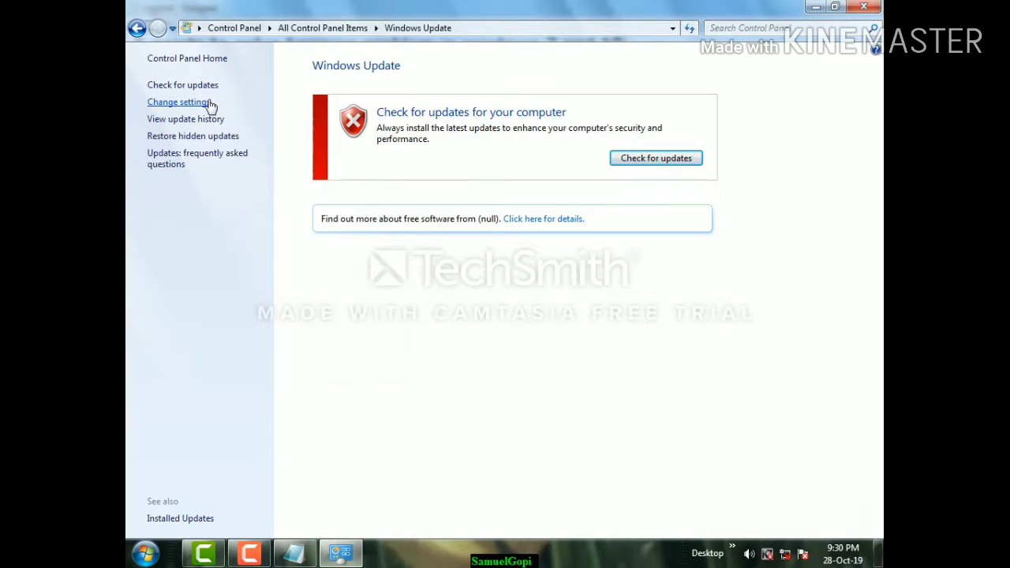
Step: Set important updates to "Never check for updates (not recommended)", save the setting, and close Control Panel
left_click(178, 101)
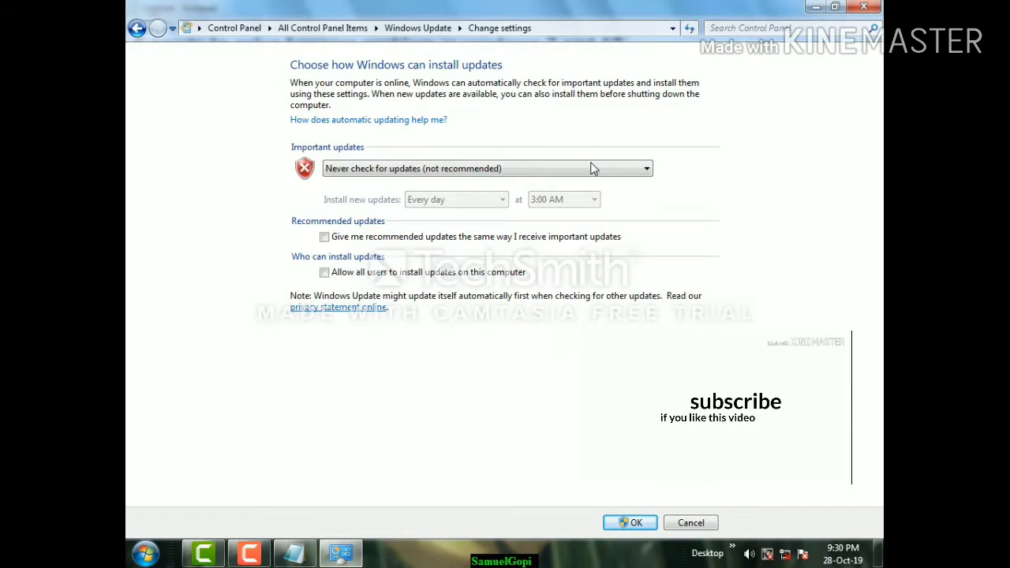
left_click(515, 171)
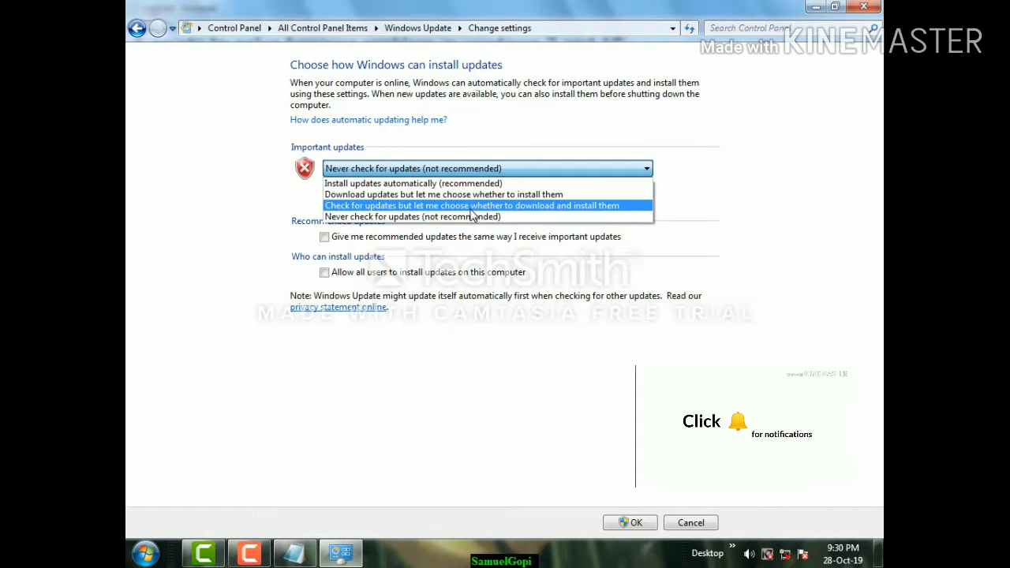
left_click(407, 222)
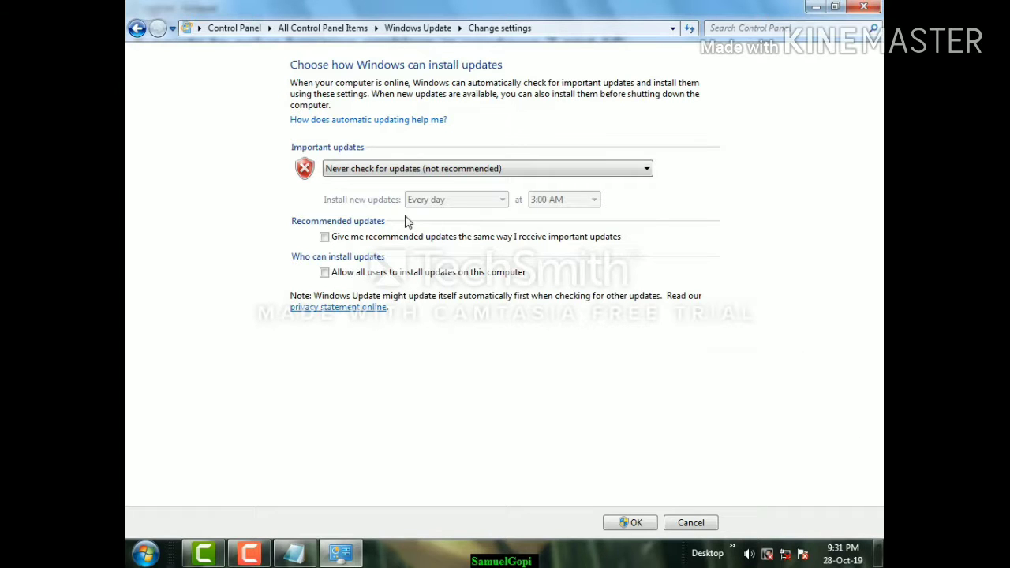
left_click(632, 523)
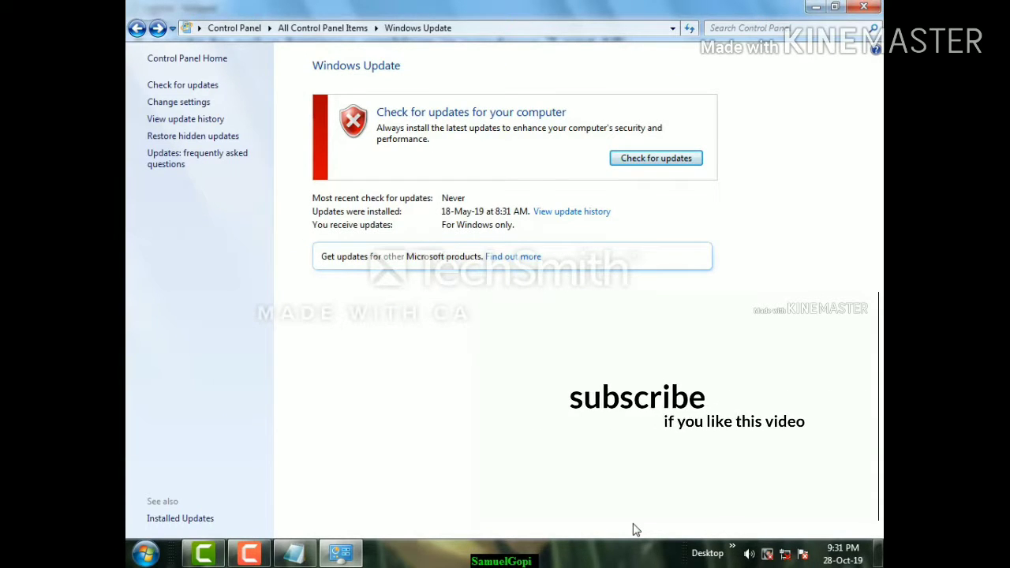
left_click(876, 4)
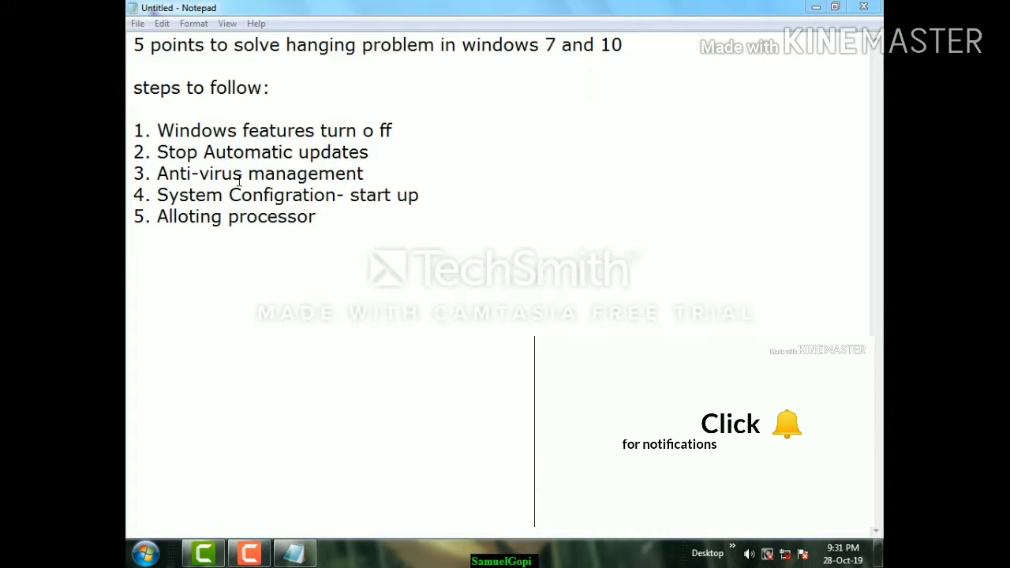
Step: Check the virus protection messages in Action Center, then close the window
left_click(146, 553)
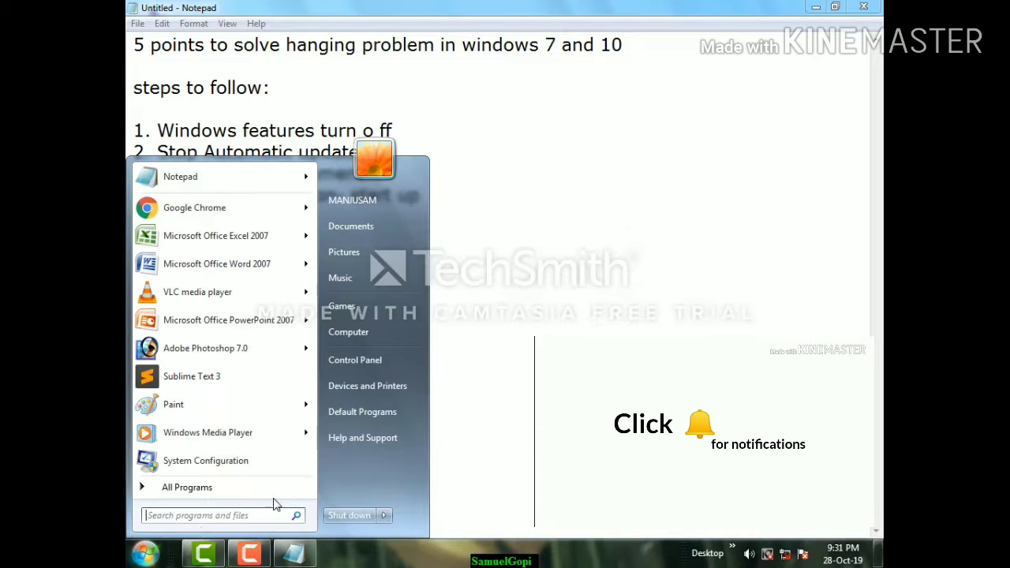
left_click(373, 360)
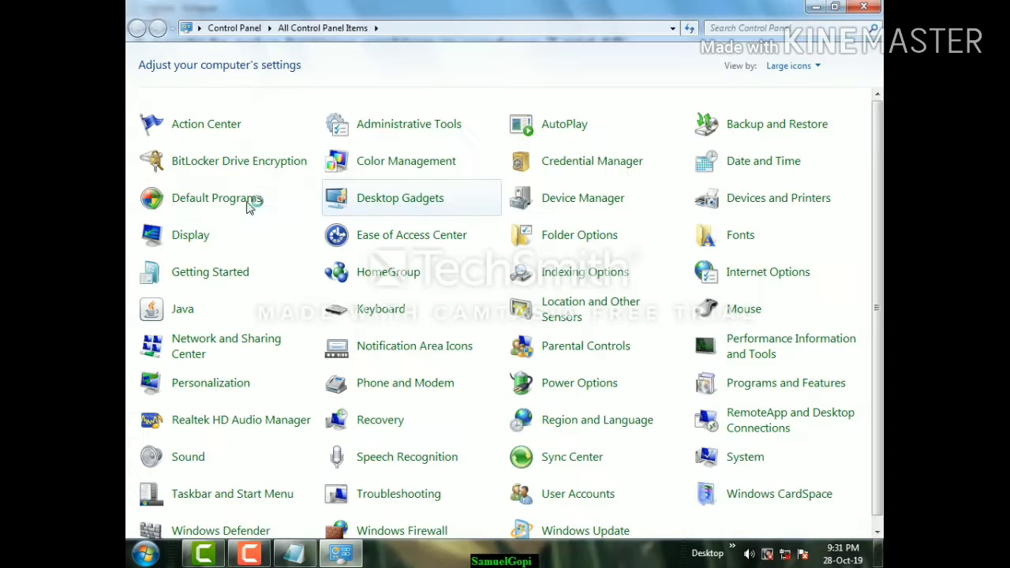
left_click(199, 134)
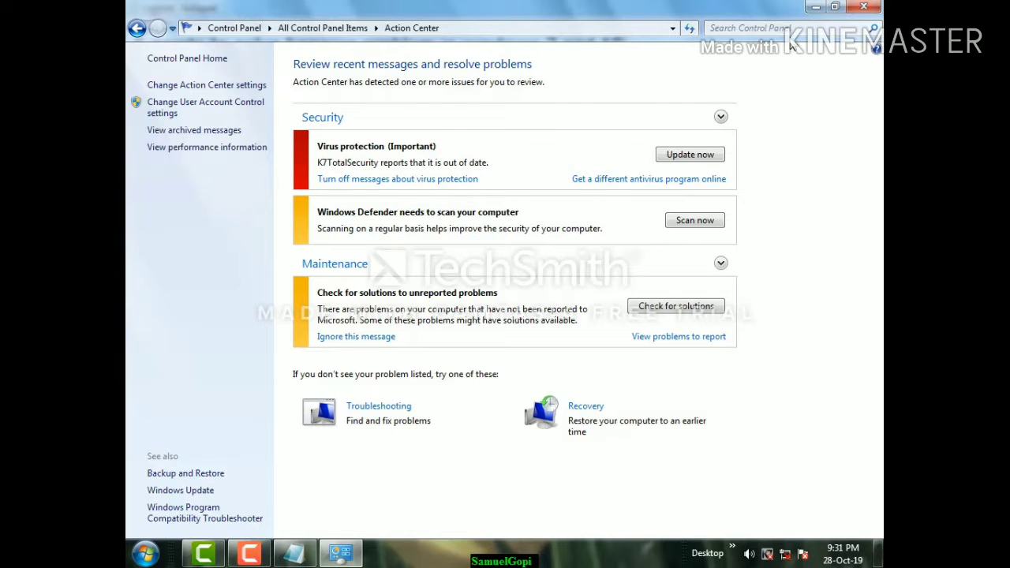
left_click(858, 6)
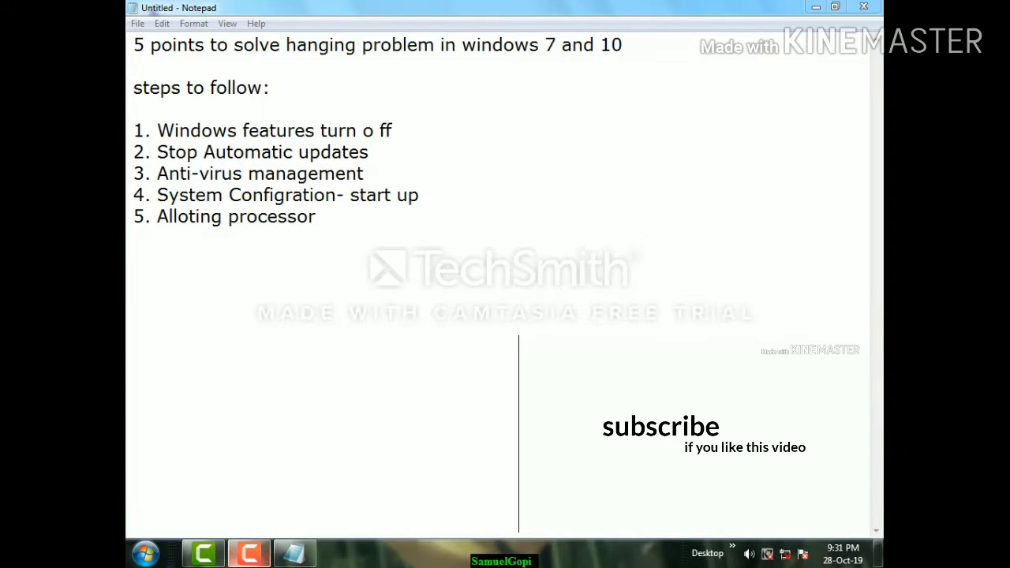
Step: Open System Configuration from Control Panel's Administrative Tools and show its list of startup items
left_click(147, 553)
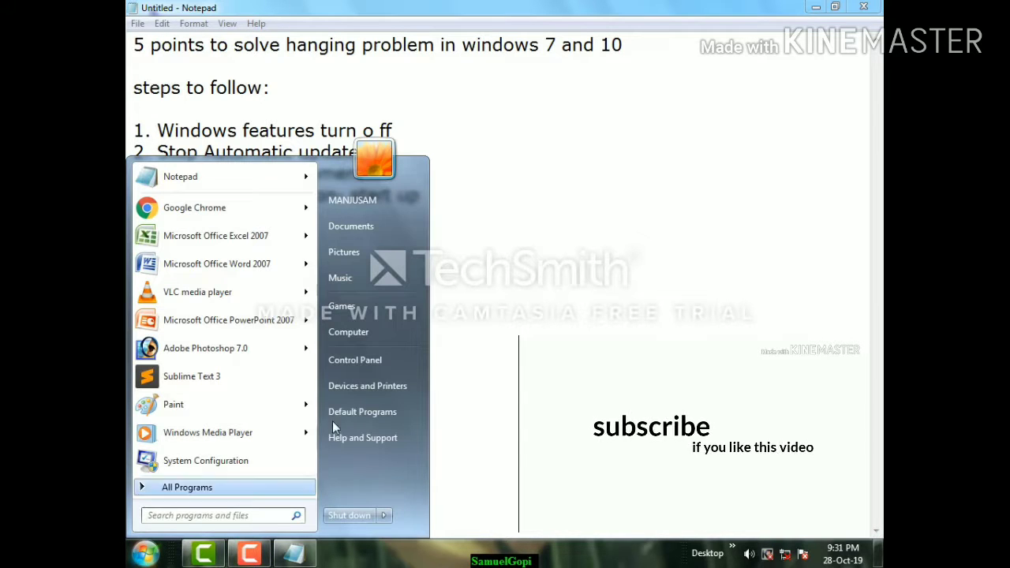
left_click(375, 357)
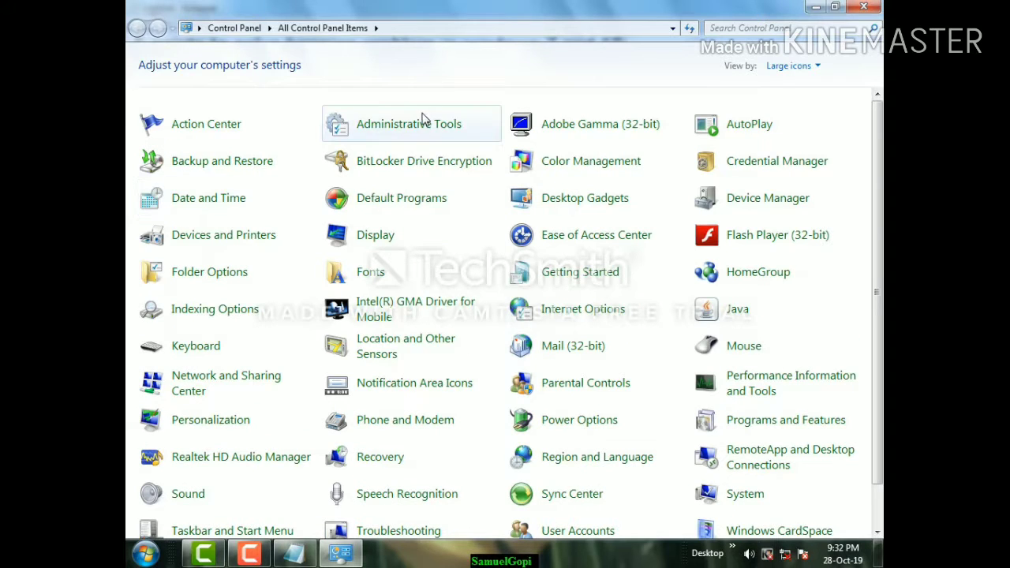
left_click(421, 135)
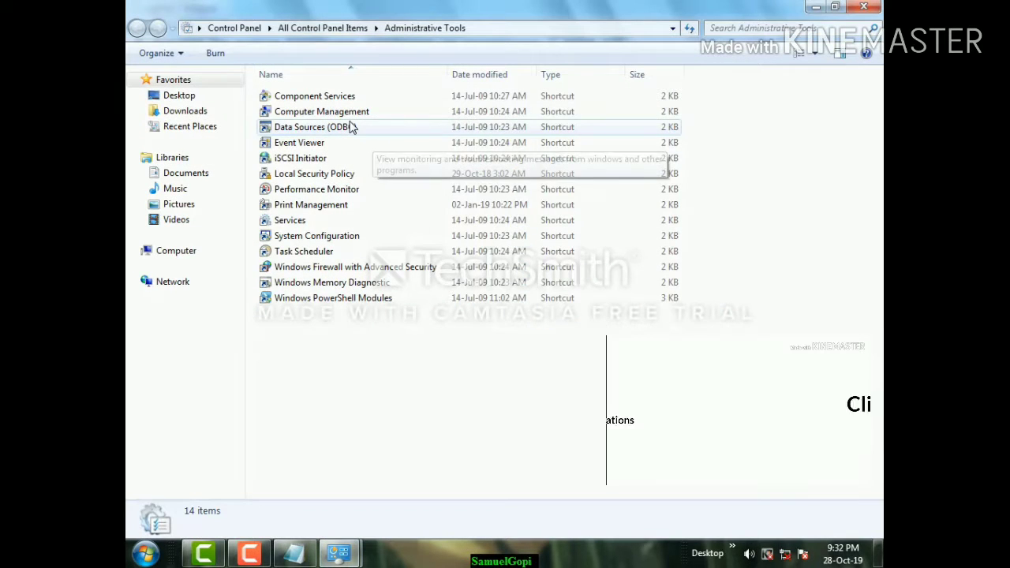
double_click(334, 241)
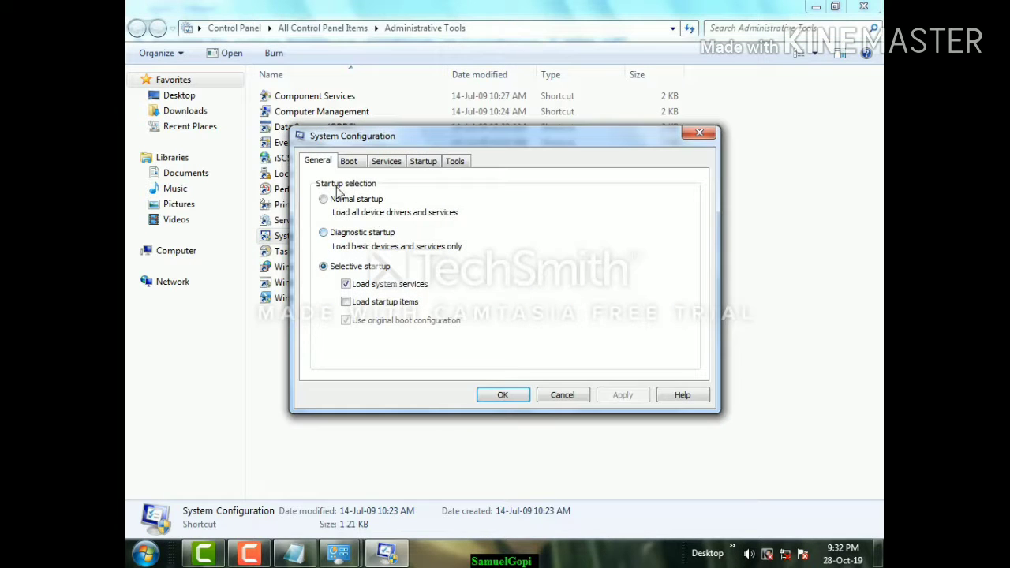
left_click(423, 162)
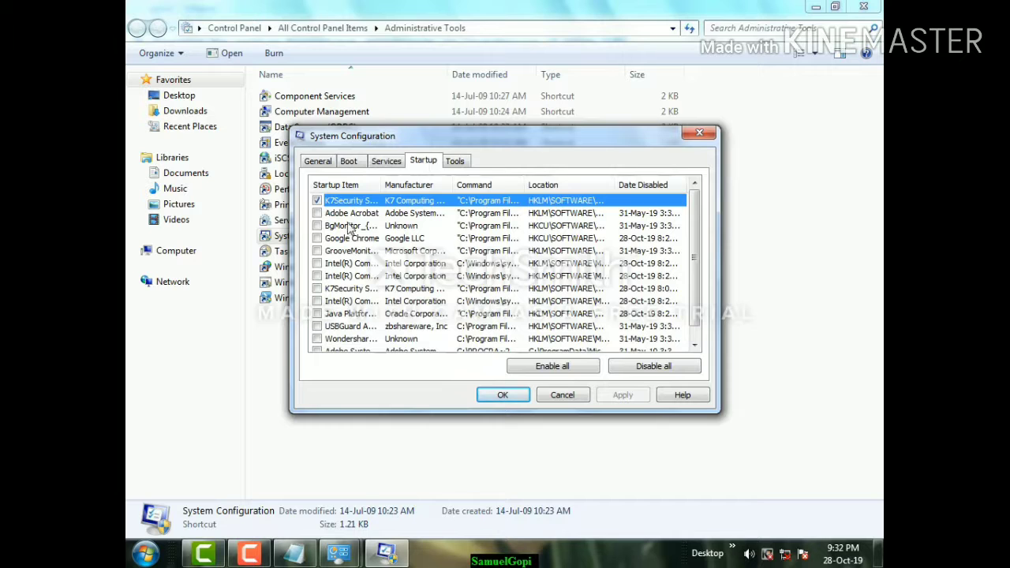
Step: Untick the first K7Security startup item and tick the other startup items, leaving the second K7Security entry unticked
scroll(438, 276, "down", 1)
scroll(439, 277, "up", 1)
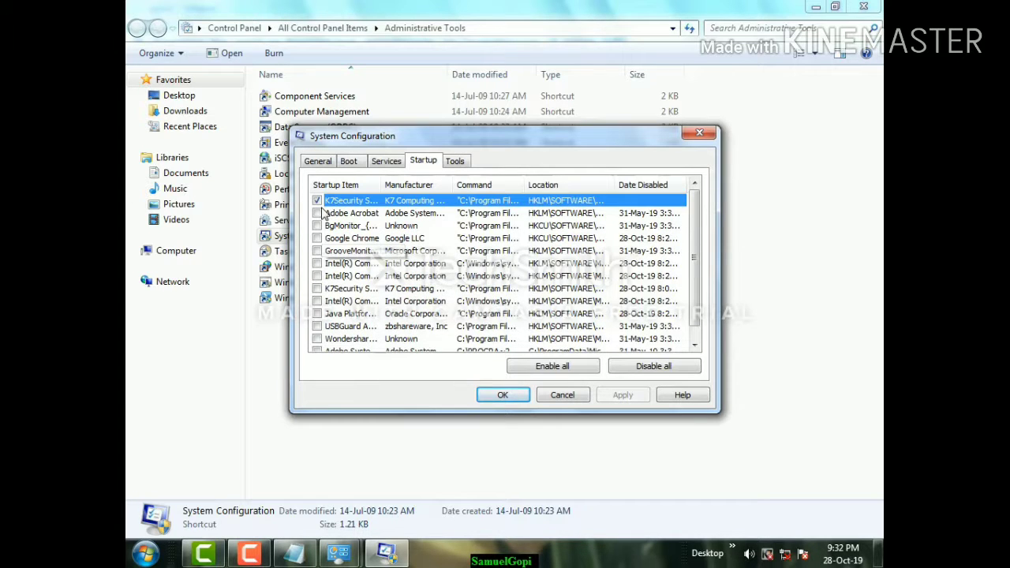
left_click(318, 202)
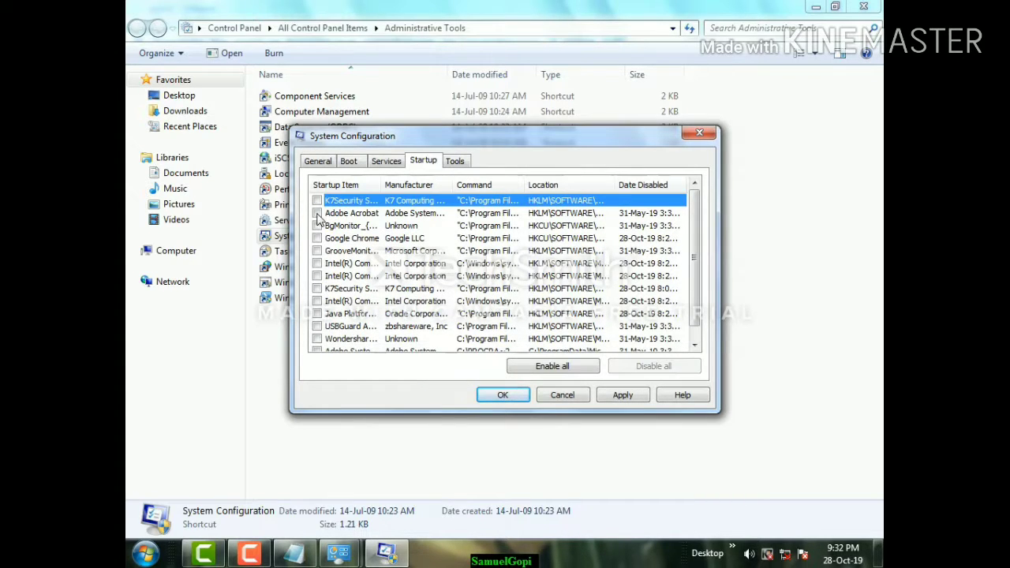
left_click(317, 263)
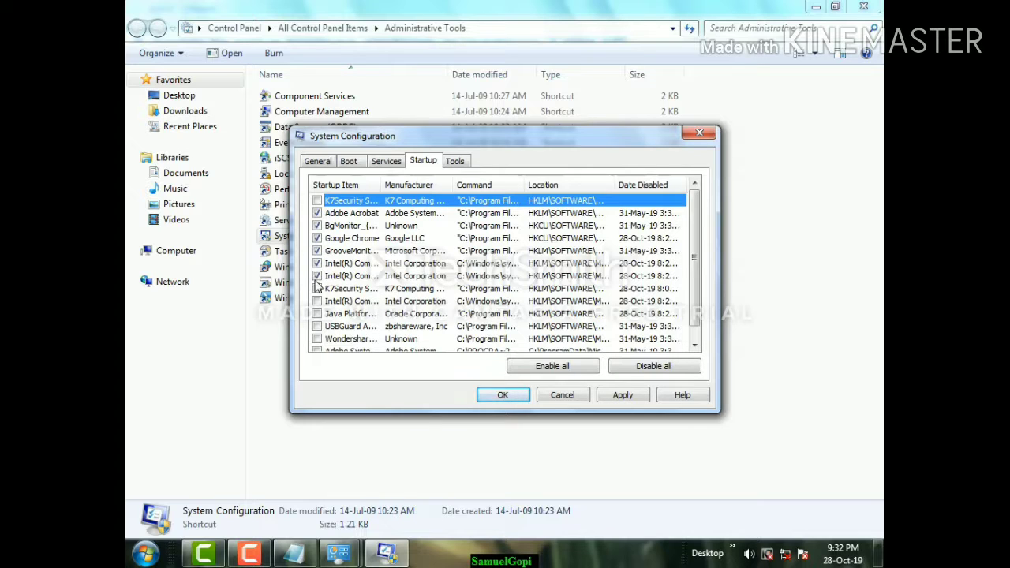
left_click(316, 338)
scroll(318, 341, "down", 1)
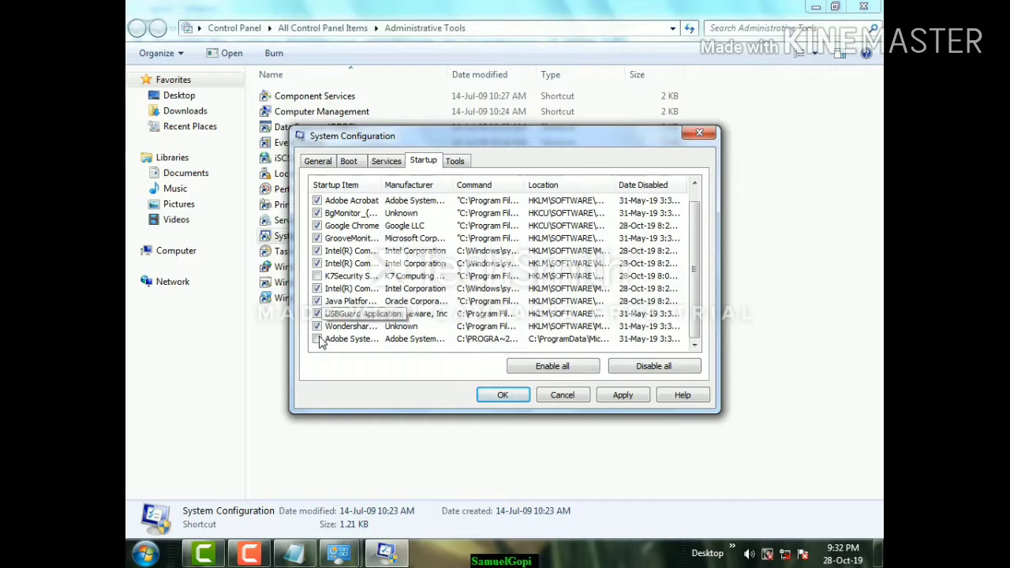
scroll(399, 260, "up", 1)
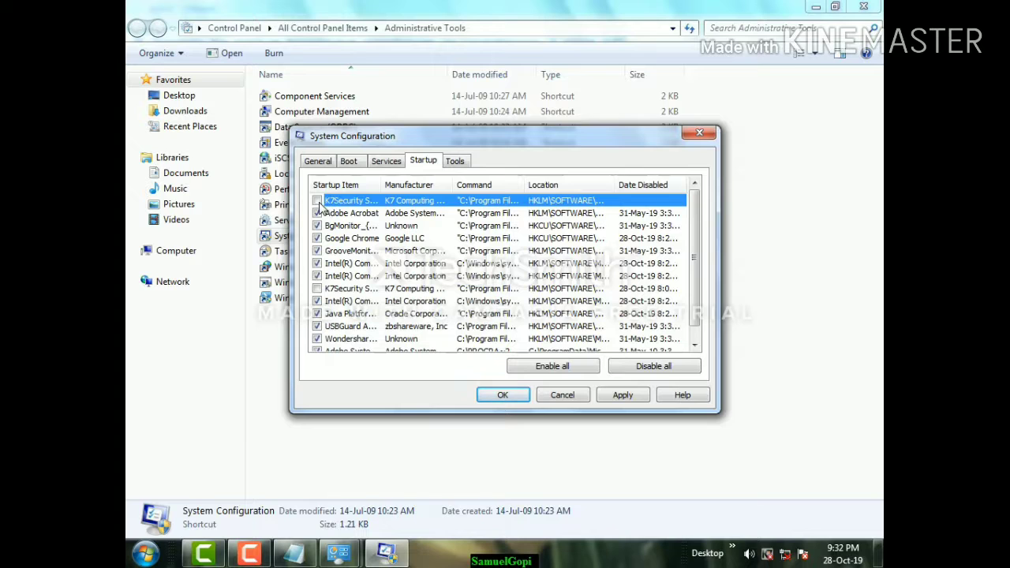
Step: Disable all startup items, apply the change, exit System Configuration without restarting, and close the Control Panel windows
left_click(655, 366)
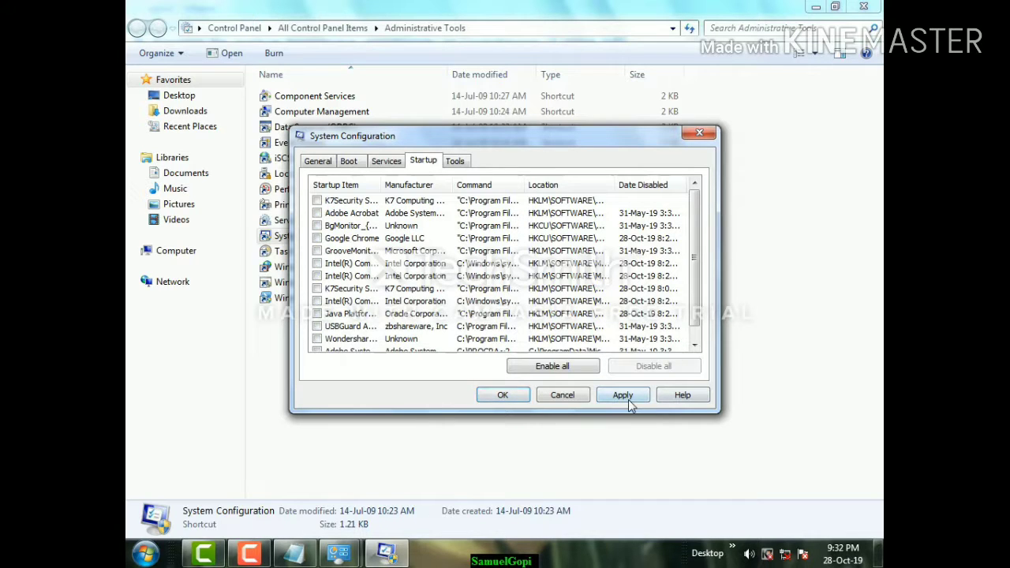
left_click(627, 397)
left_click(500, 395)
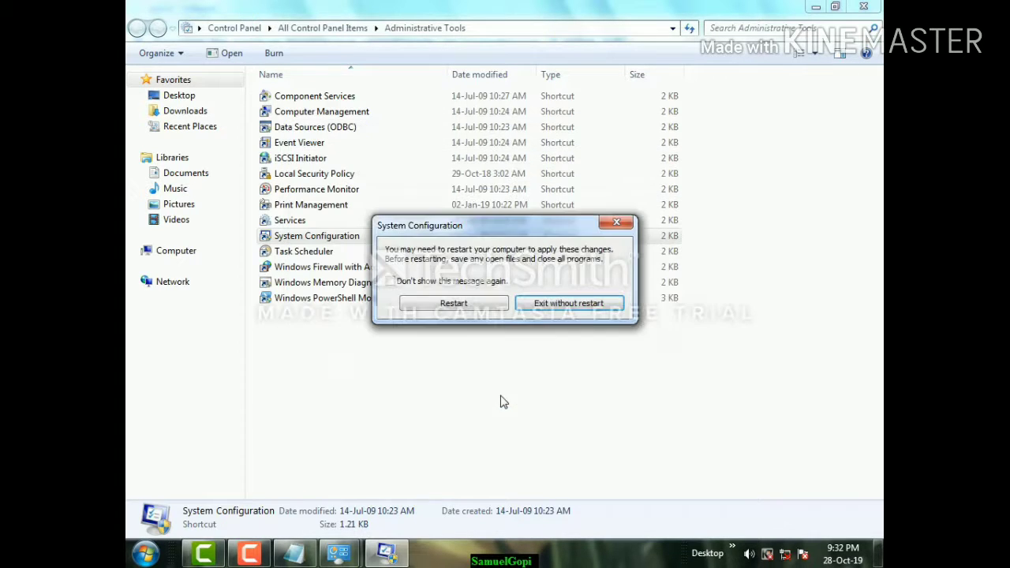
left_click(571, 306)
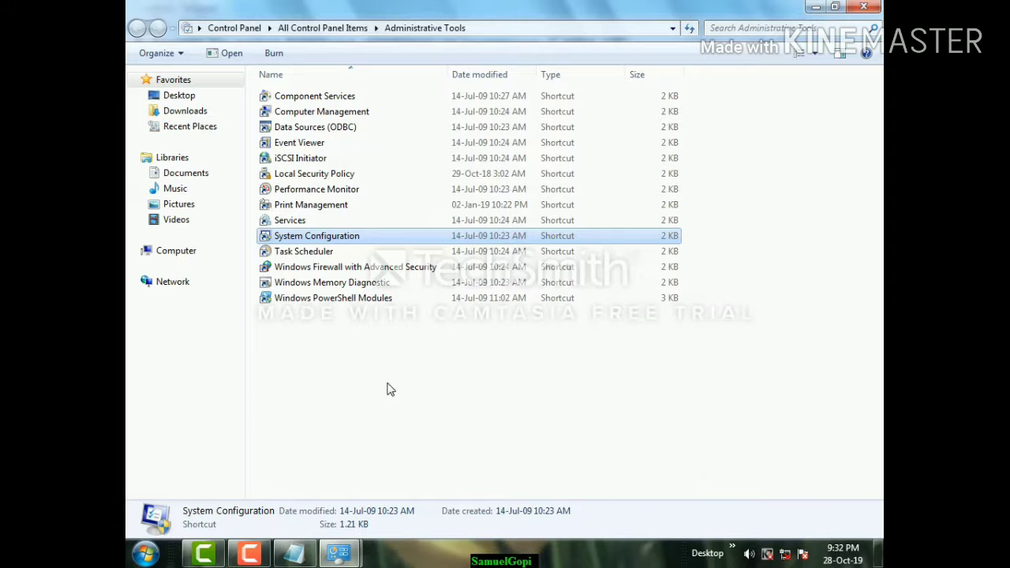
left_click(870, 6)
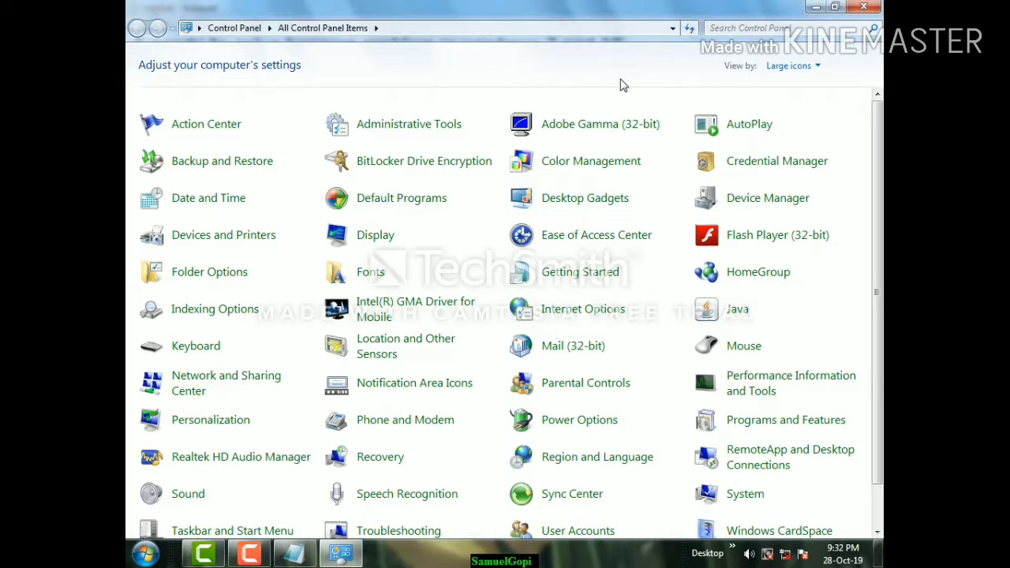
left_click(867, 9)
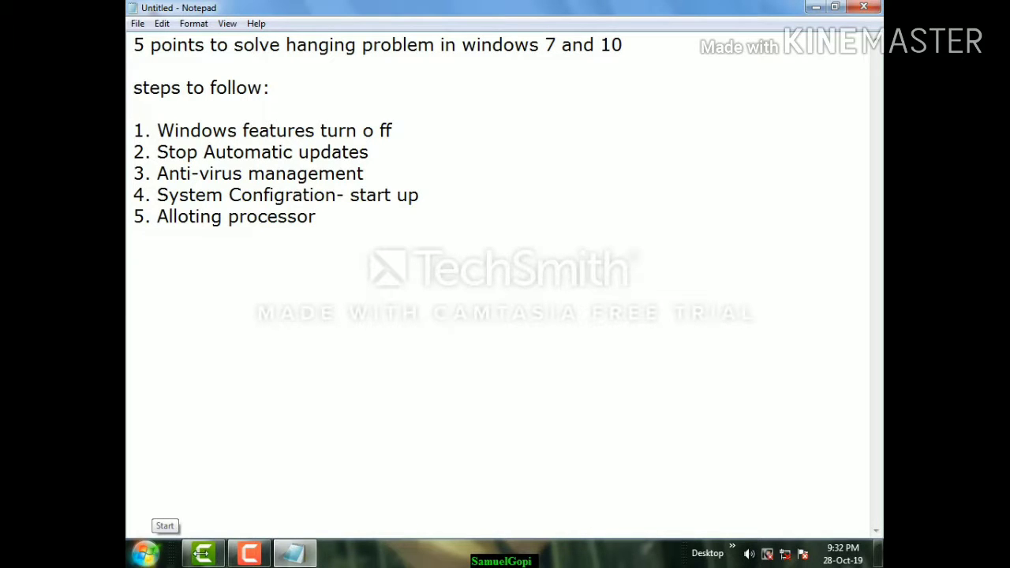
Step: Open Task Manager, maximize its window, and widen the Image Name column in the process list
right_click(522, 558)
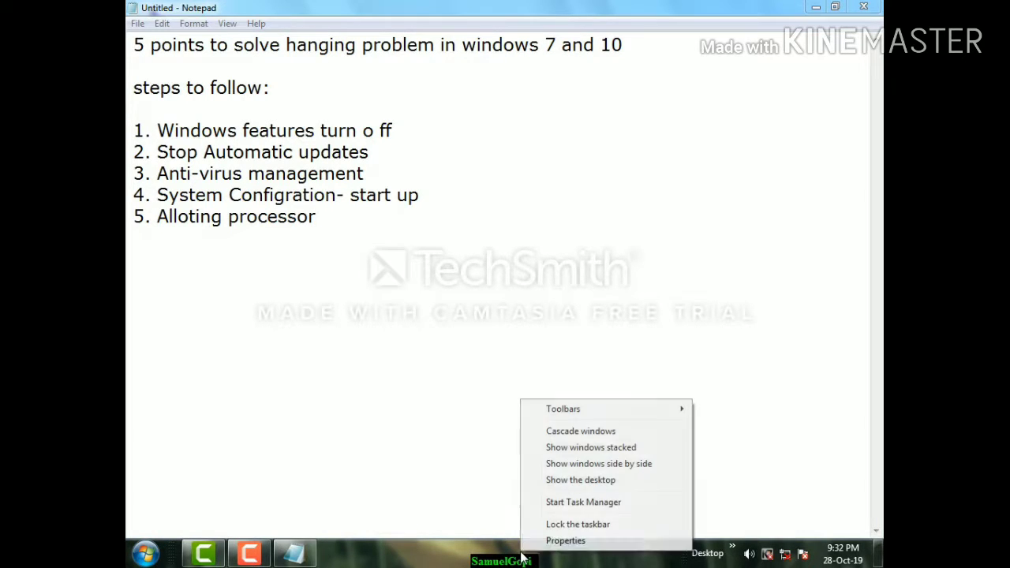
left_click(557, 502)
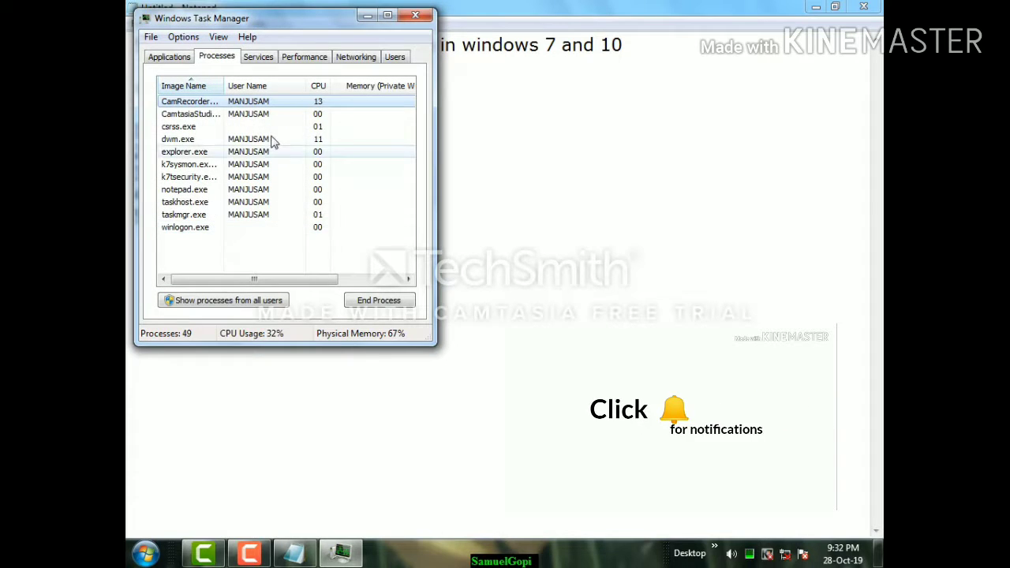
left_click(388, 15)
left_click_drag(210, 72, 231, 72)
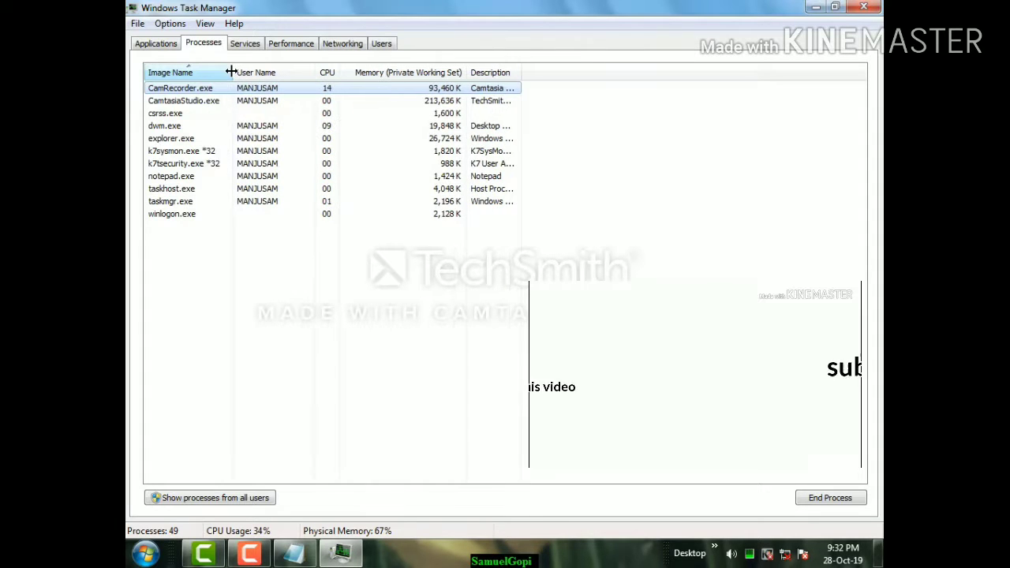
Step: Set the processor affinity of the CamtasiaStudio.exe process to CPU 0 only
left_click(454, 101)
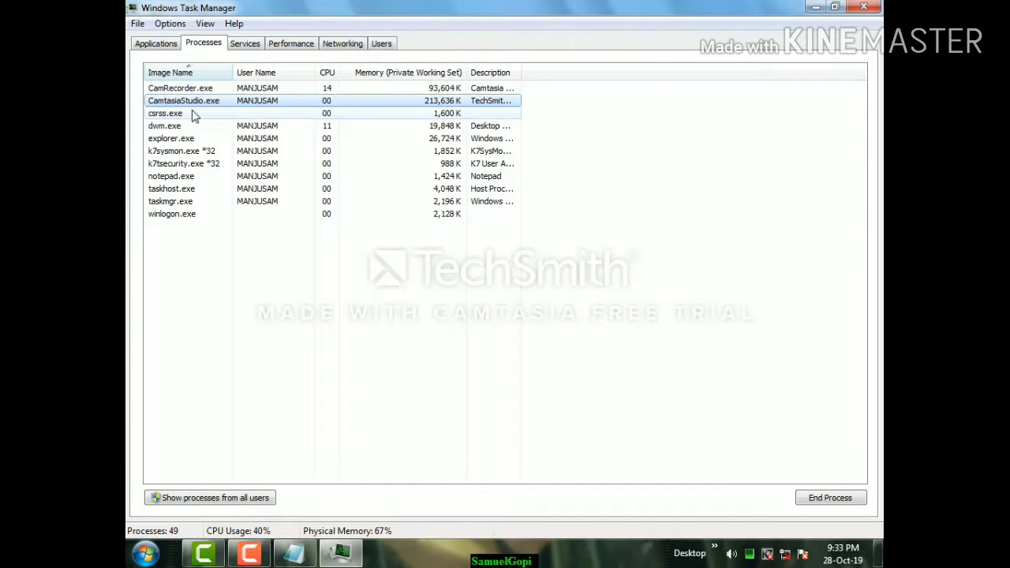
left_click(438, 123)
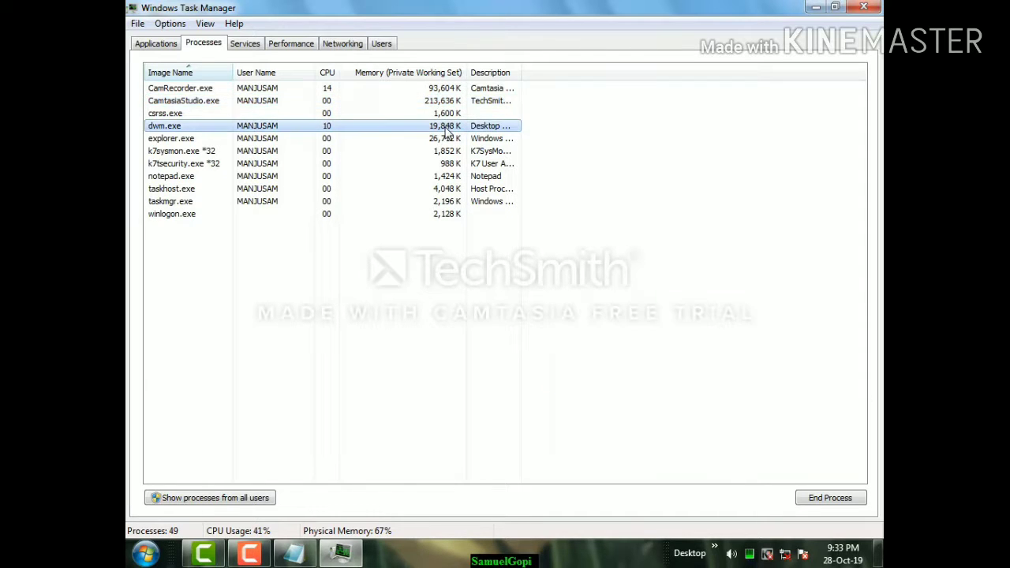
left_click(432, 102)
right_click(432, 102)
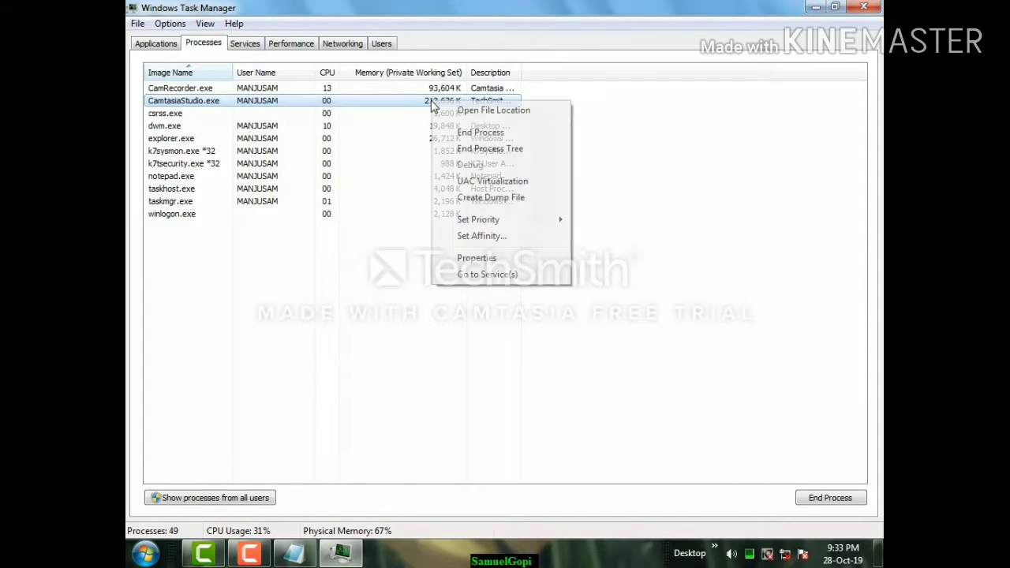
left_click(486, 241)
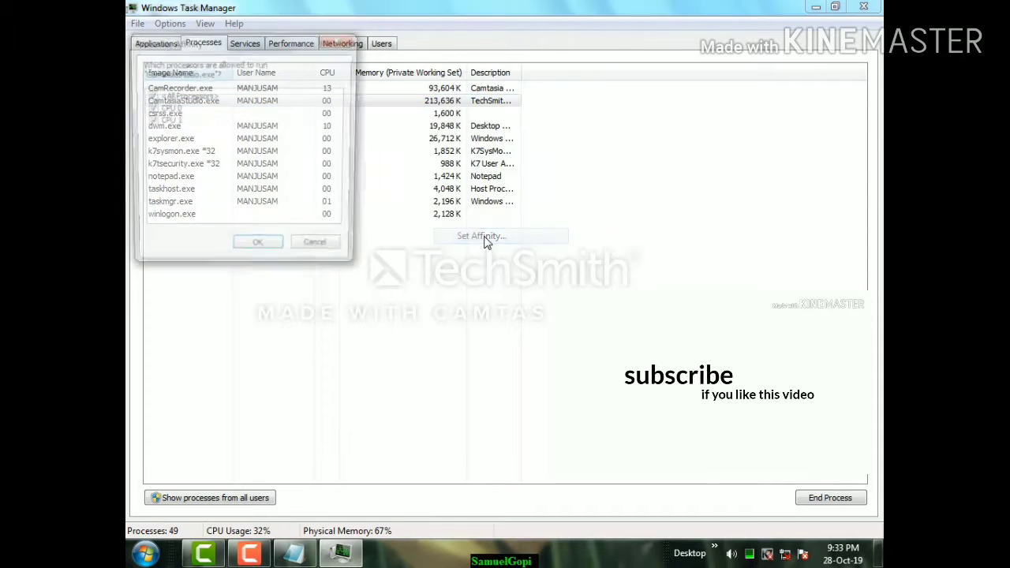
left_click(149, 96)
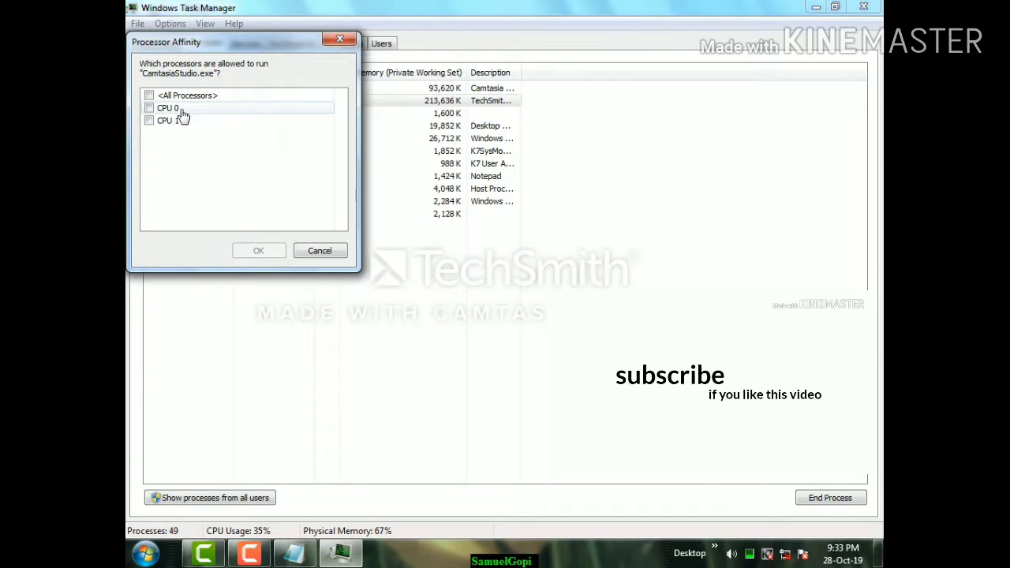
left_click(148, 108)
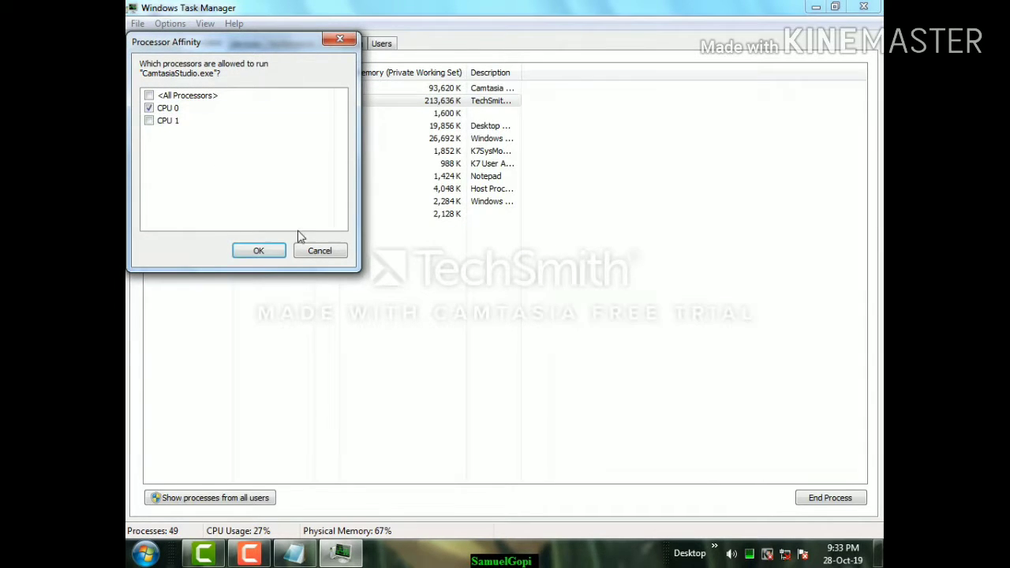
left_click(260, 251)
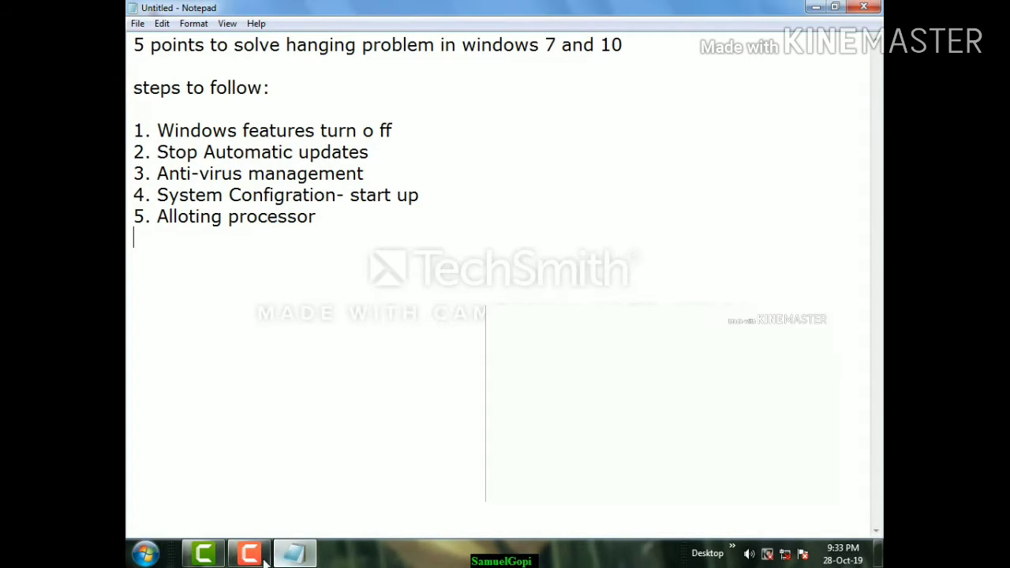
mouse_move(258, 557)
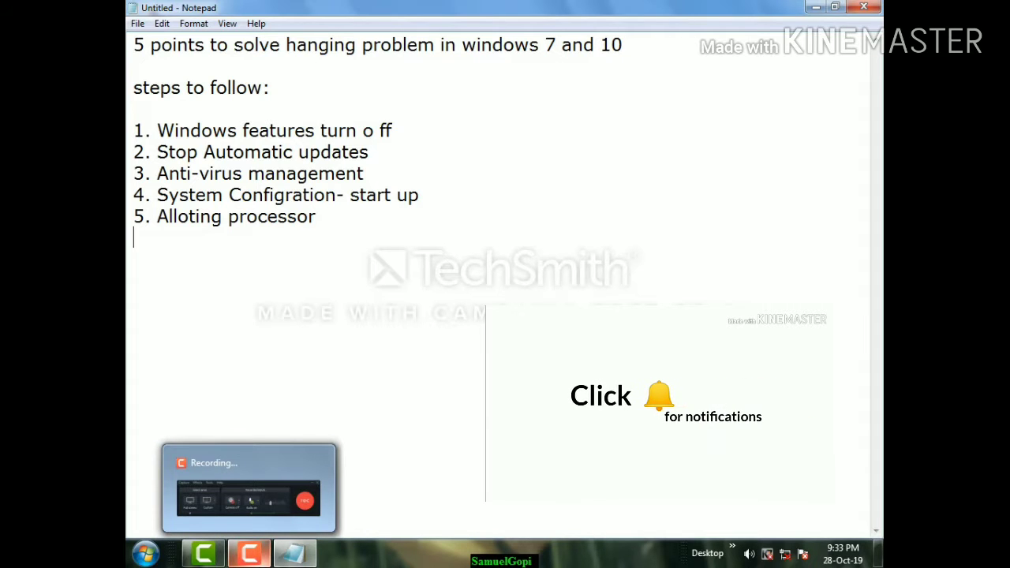